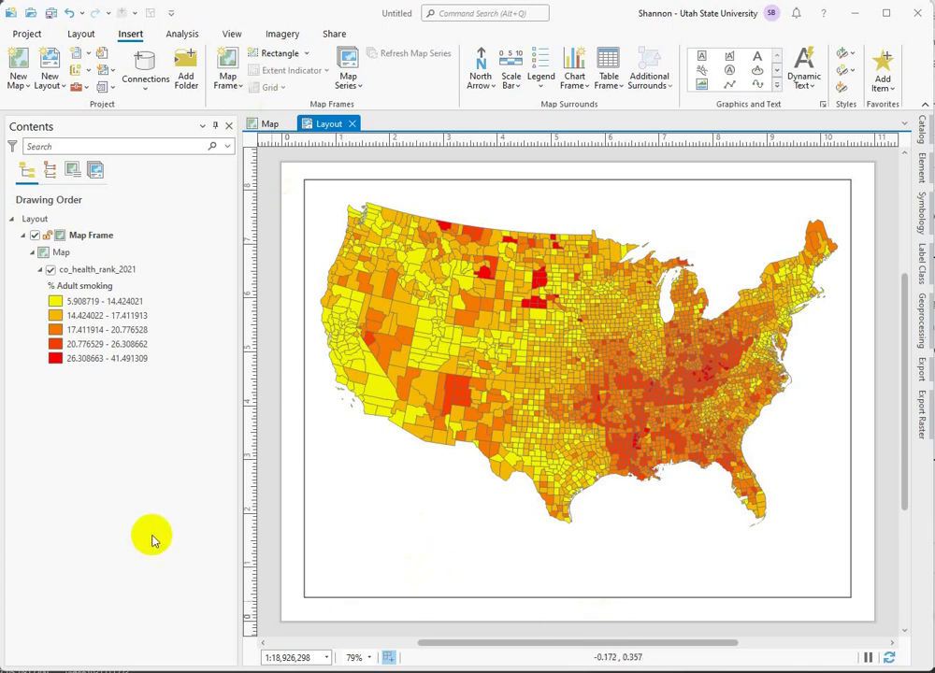
- Select the co_health_rank_2021 layer and its % Adult smoking heading in Contents, then deselect
click(52, 288)
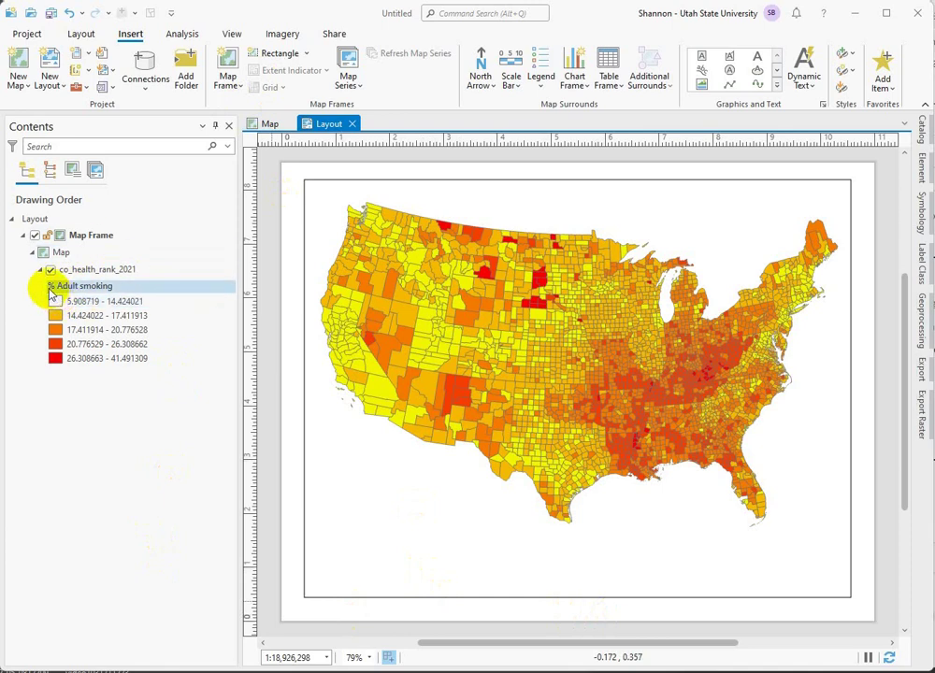
click(67, 273)
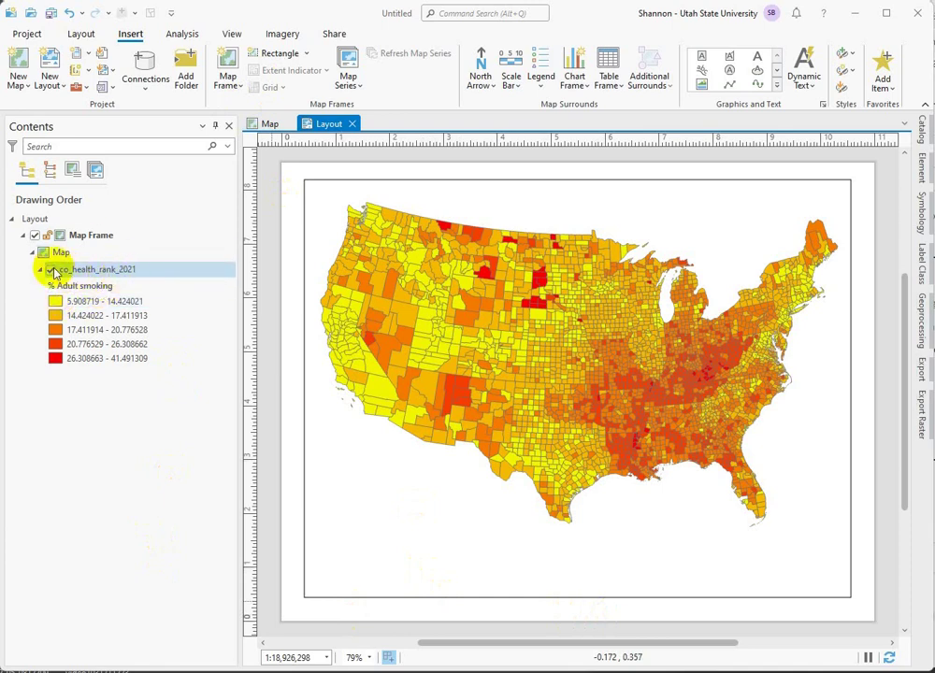
click(94, 289)
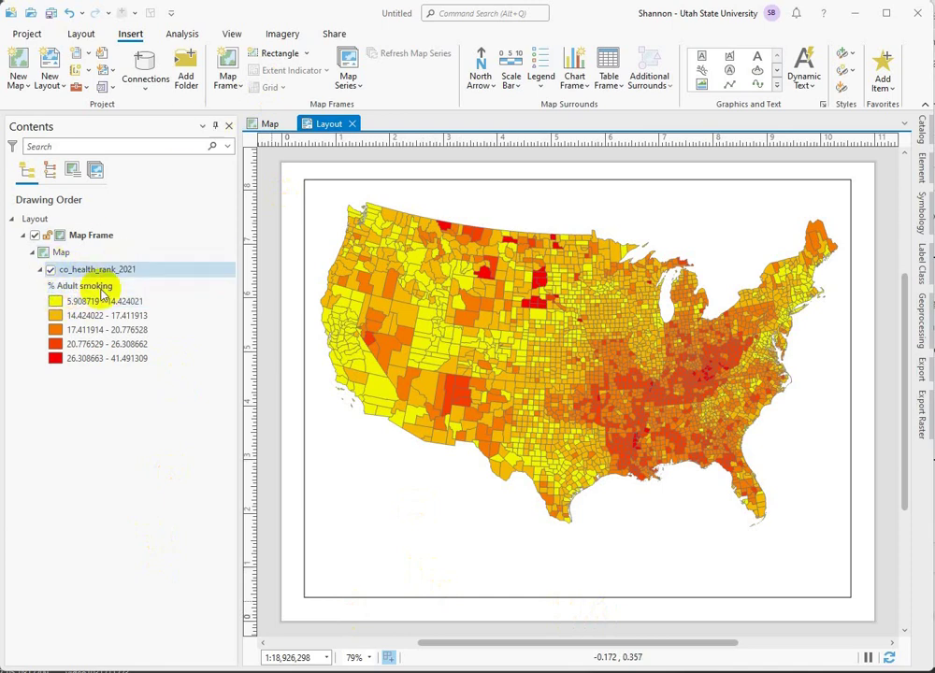
click(51, 553)
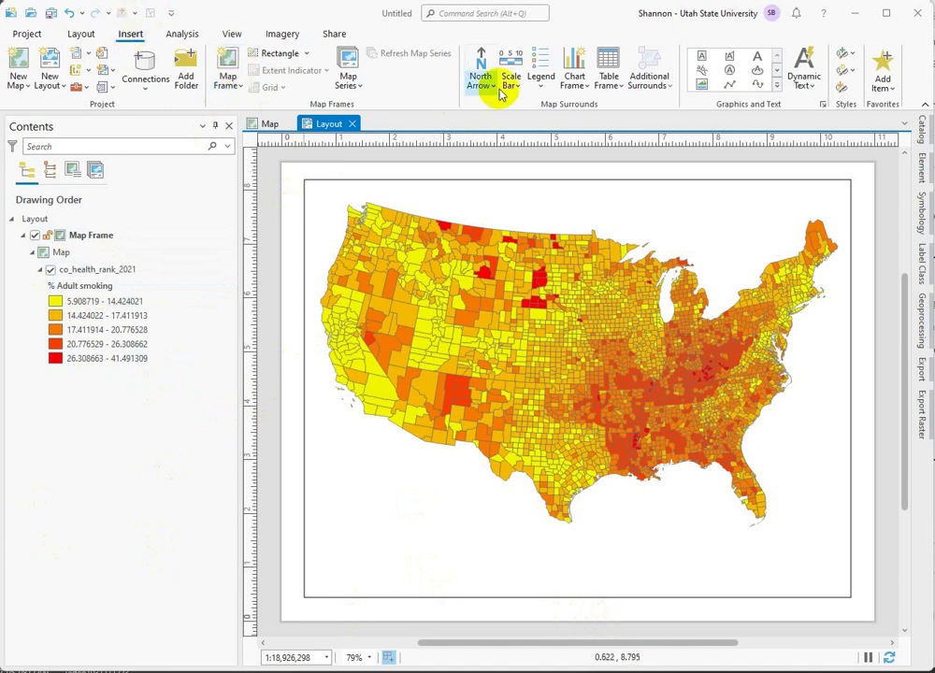
- Draw a 2.3408 by 2.7508 in legend of the five smoking classes in the map's lower-left
click(534, 69)
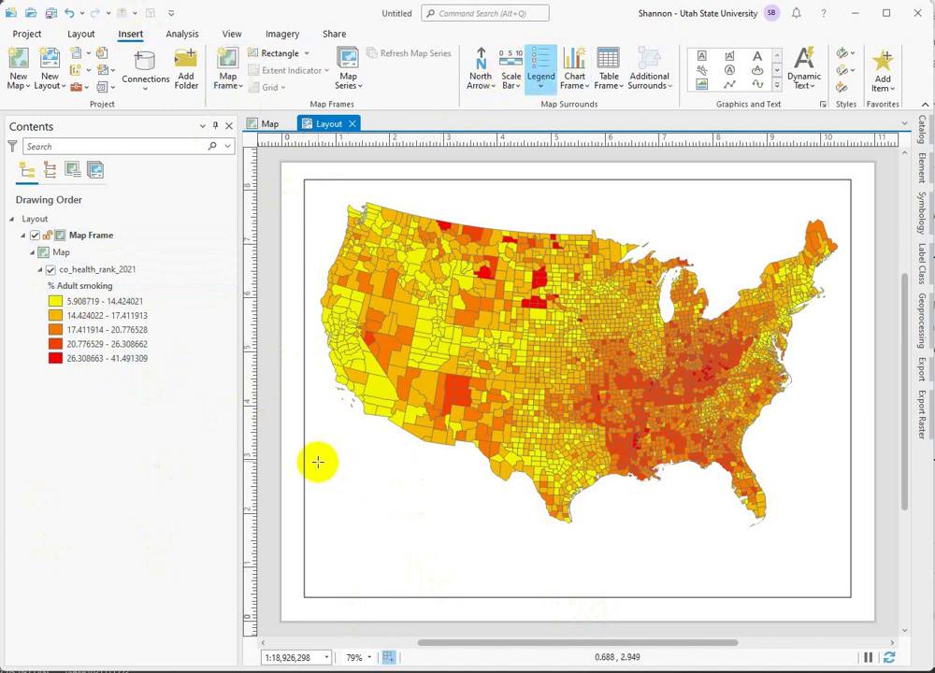
drag(317, 450, 444, 594)
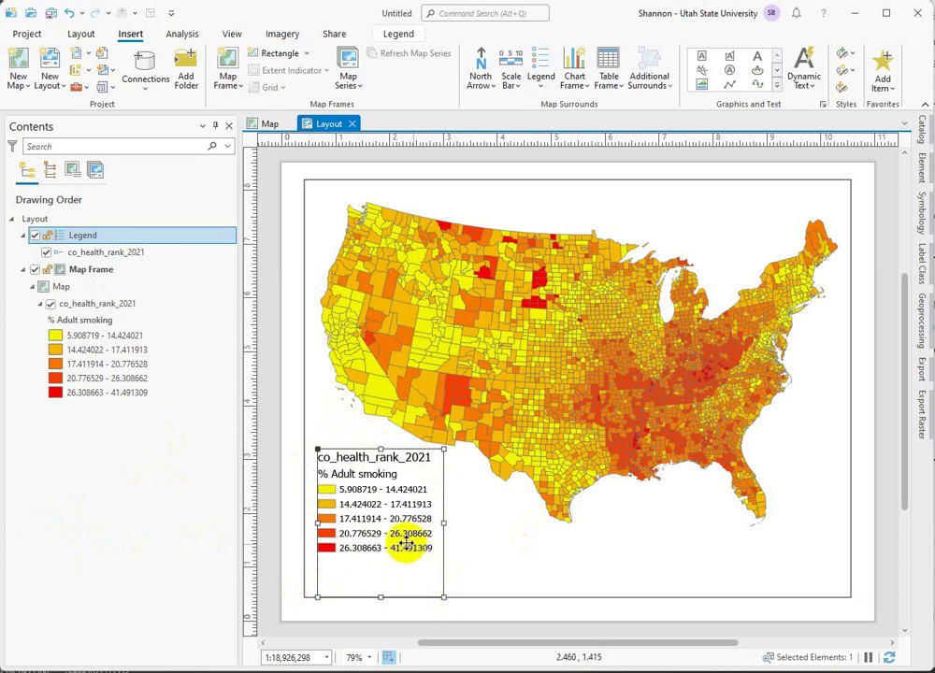
double_click(386, 497)
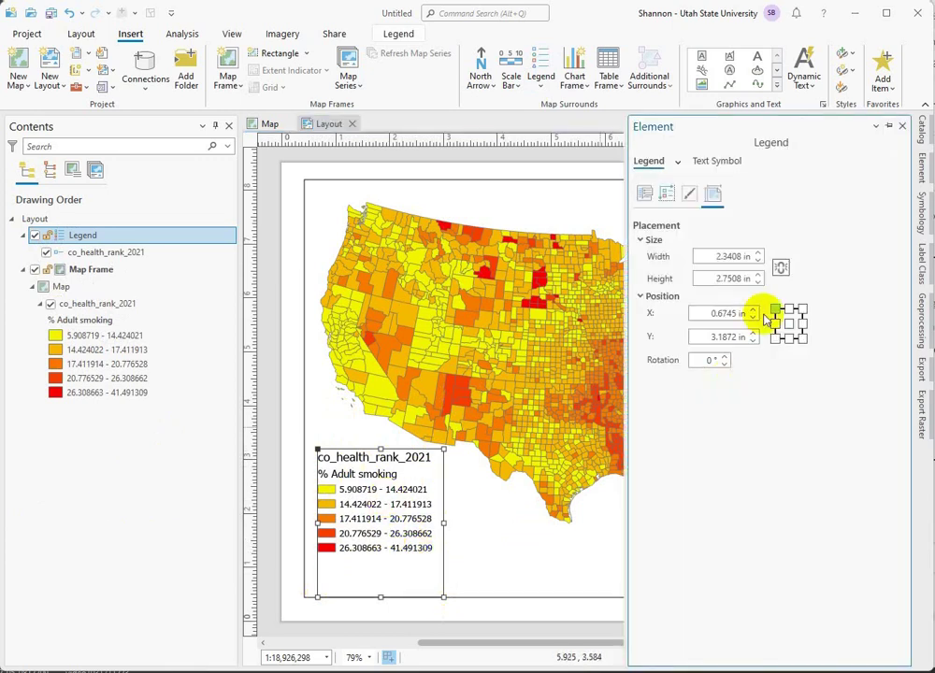
- Show the legend's general options in the Element pane
click(645, 195)
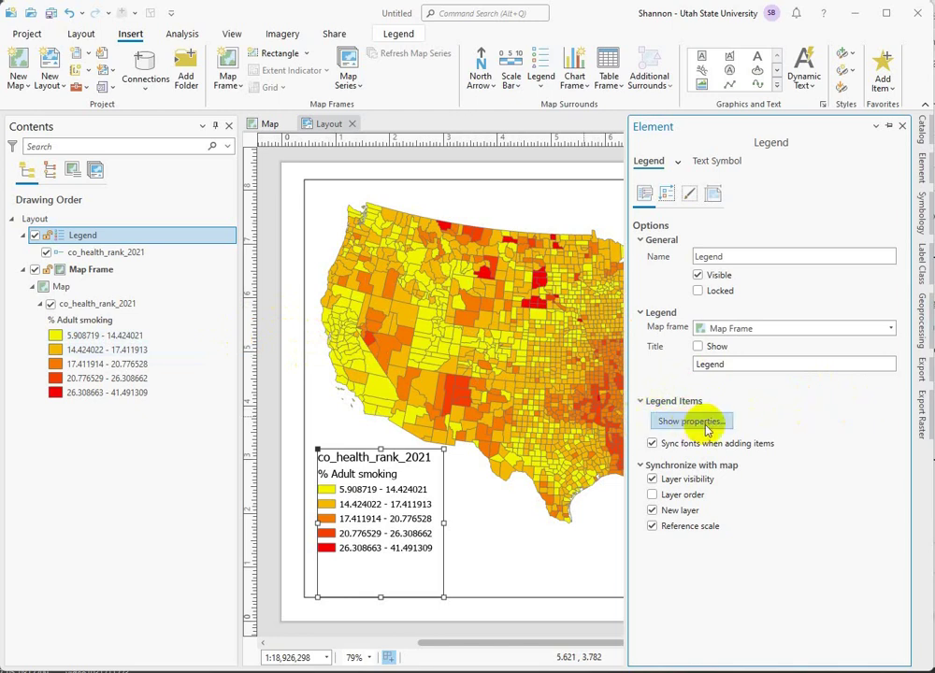
- Hide the co_health_rank_2021 layer name, trying other item arrangements but keeping patches before labels
click(691, 421)
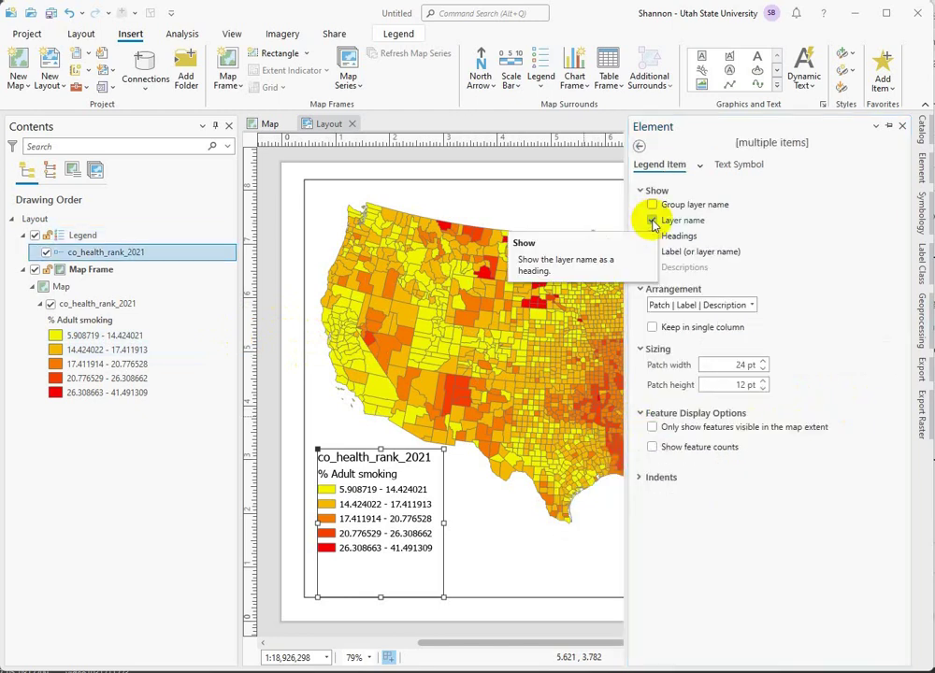
click(651, 222)
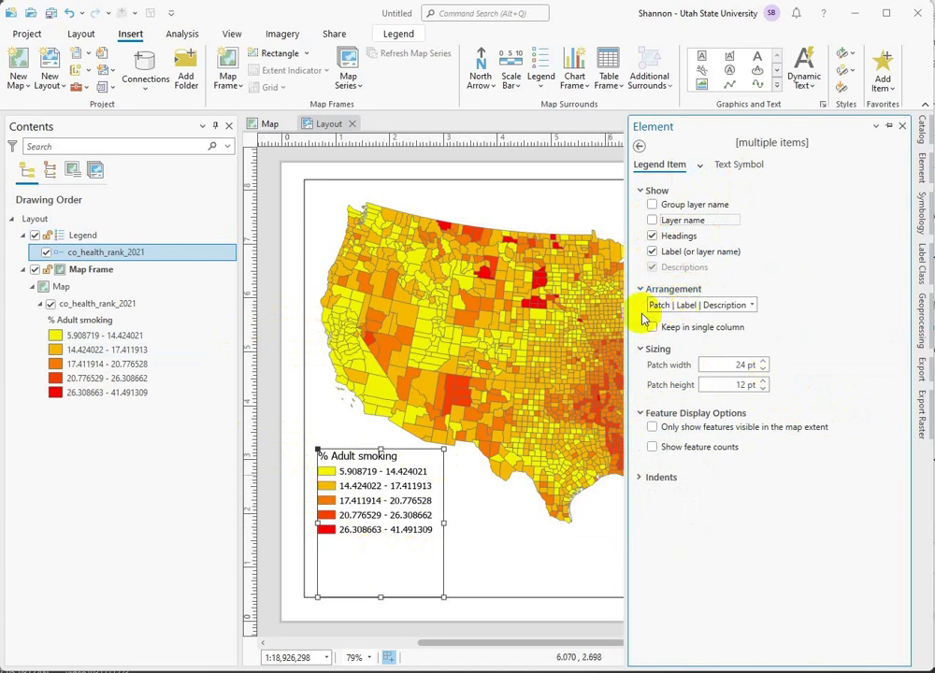
click(754, 305)
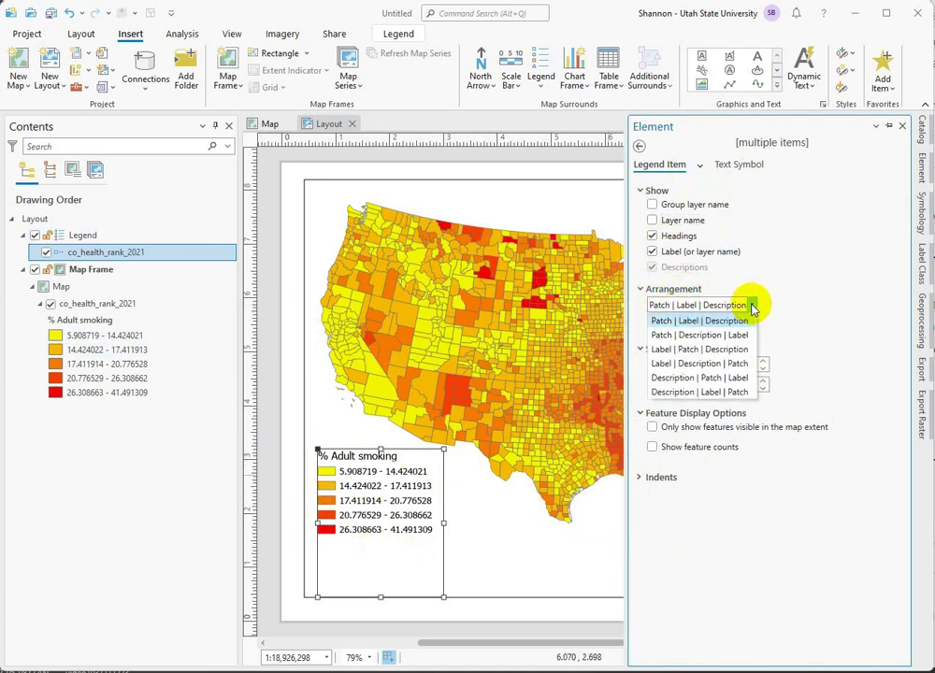
click(684, 379)
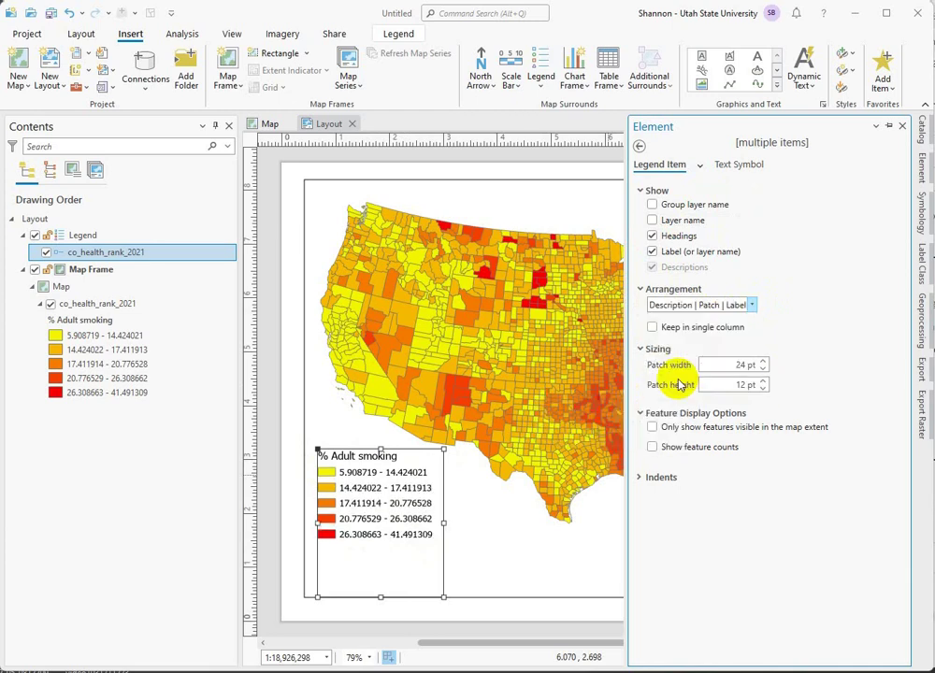
click(753, 306)
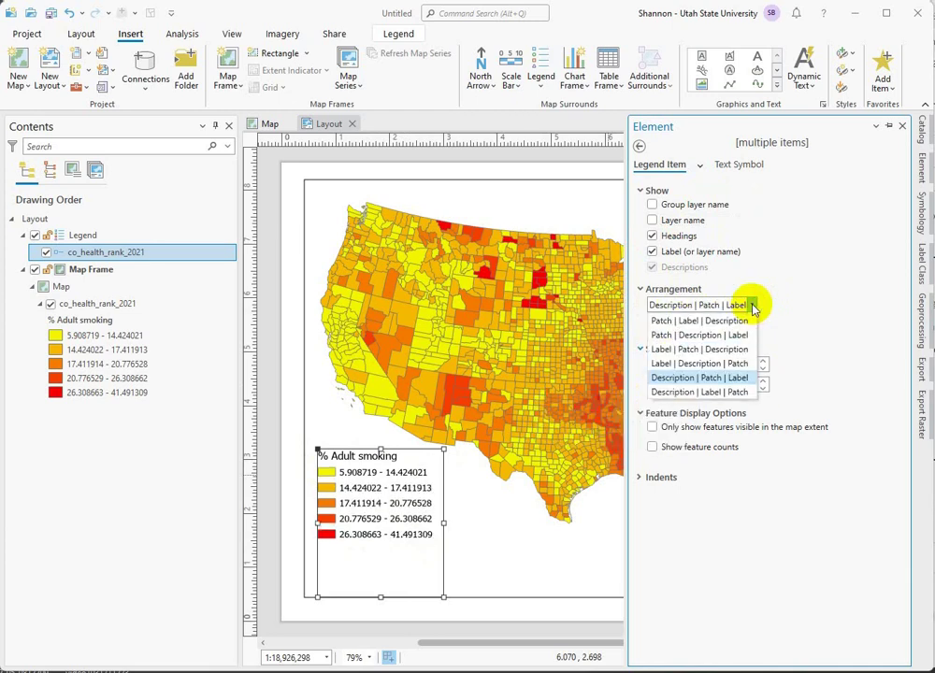
click(729, 335)
click(751, 306)
click(702, 364)
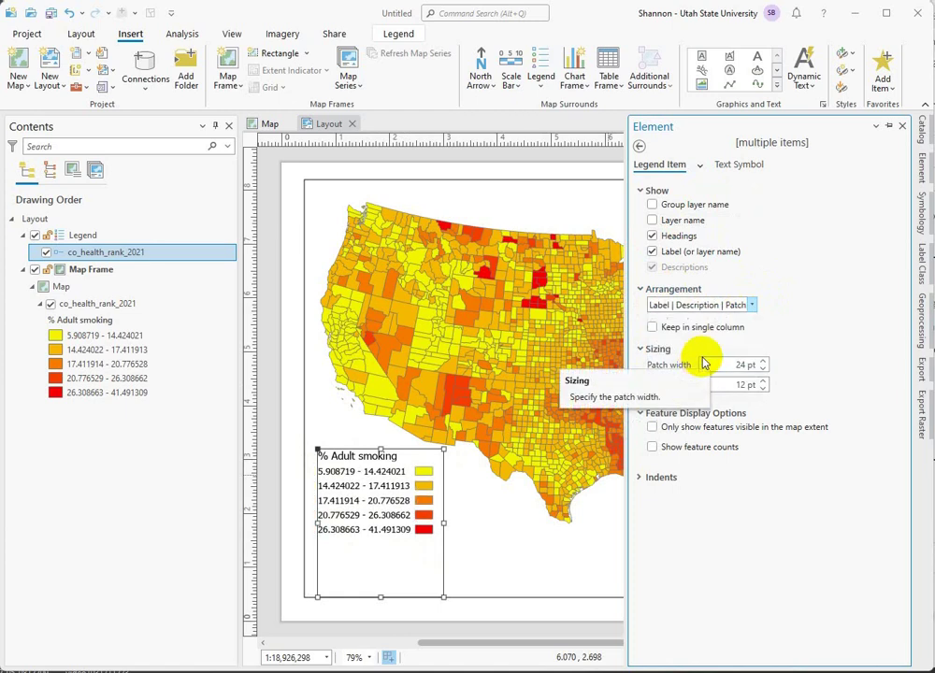
click(754, 307)
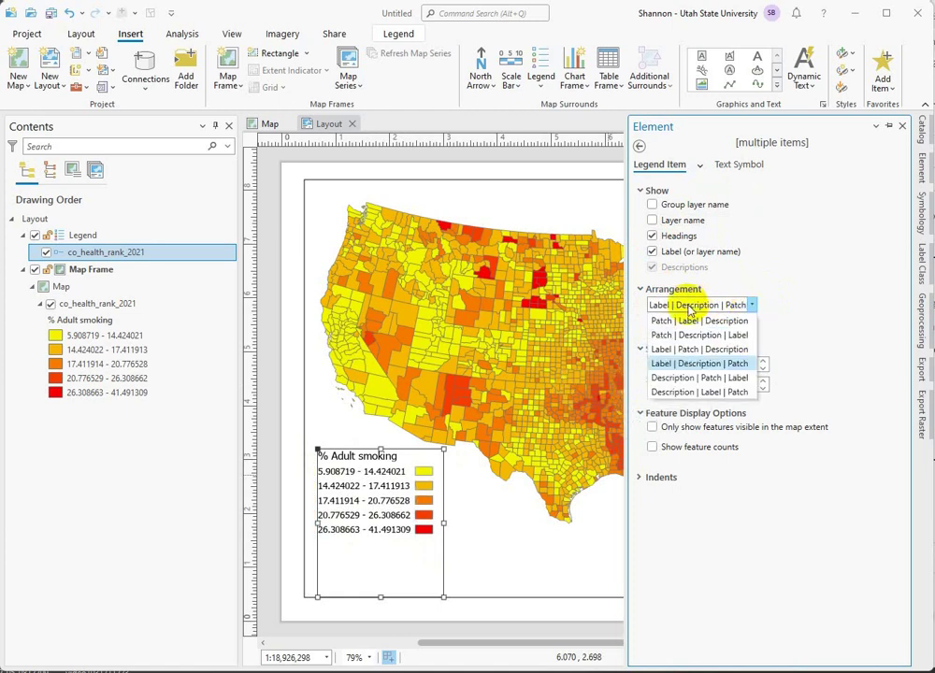
click(638, 146)
click(688, 193)
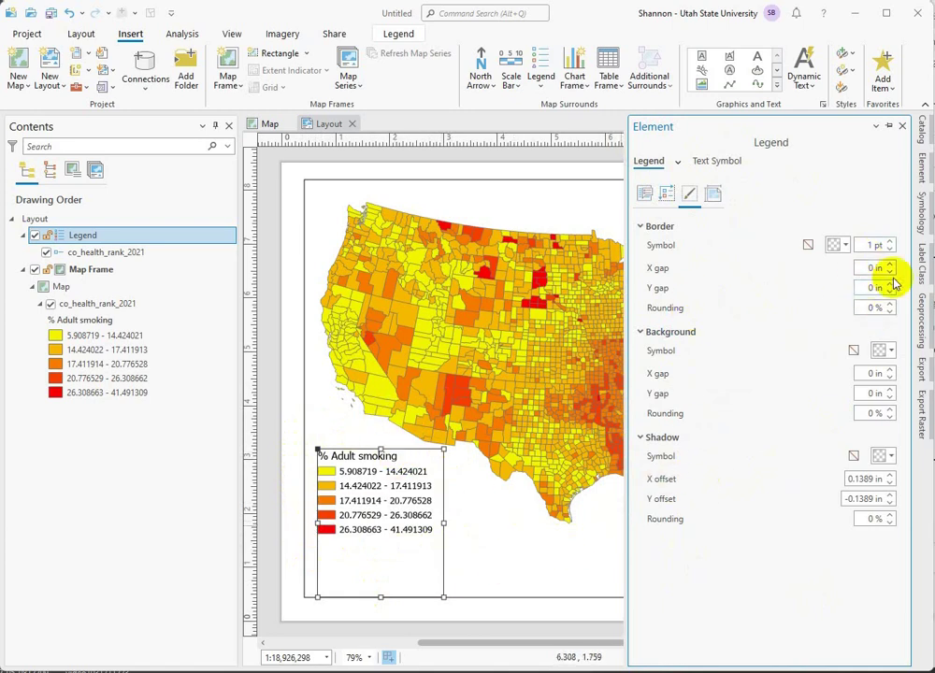
- Give the legend a grey border
click(845, 245)
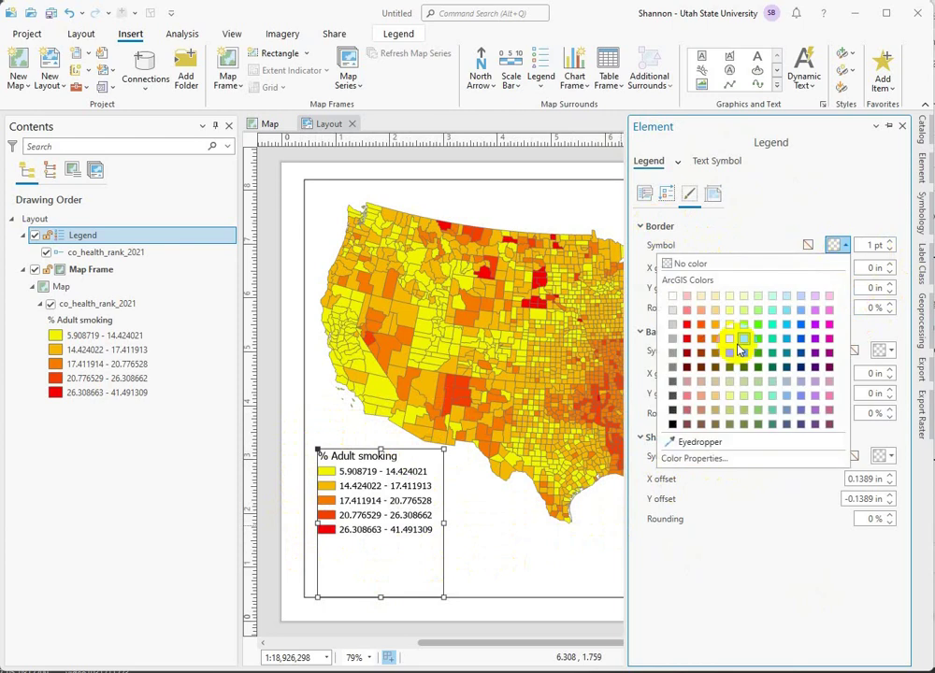
click(673, 355)
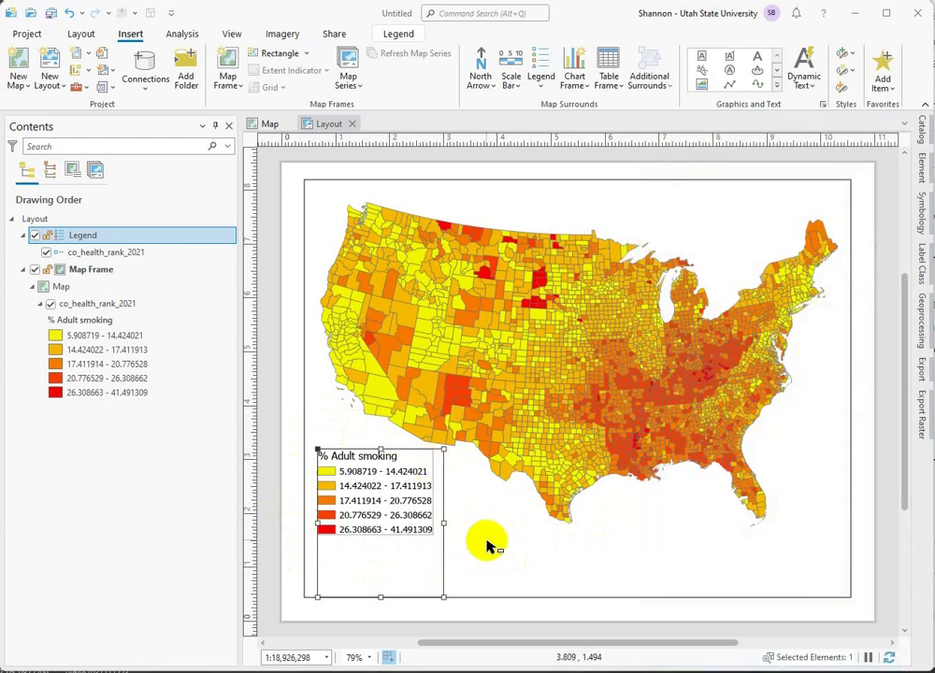
click(480, 549)
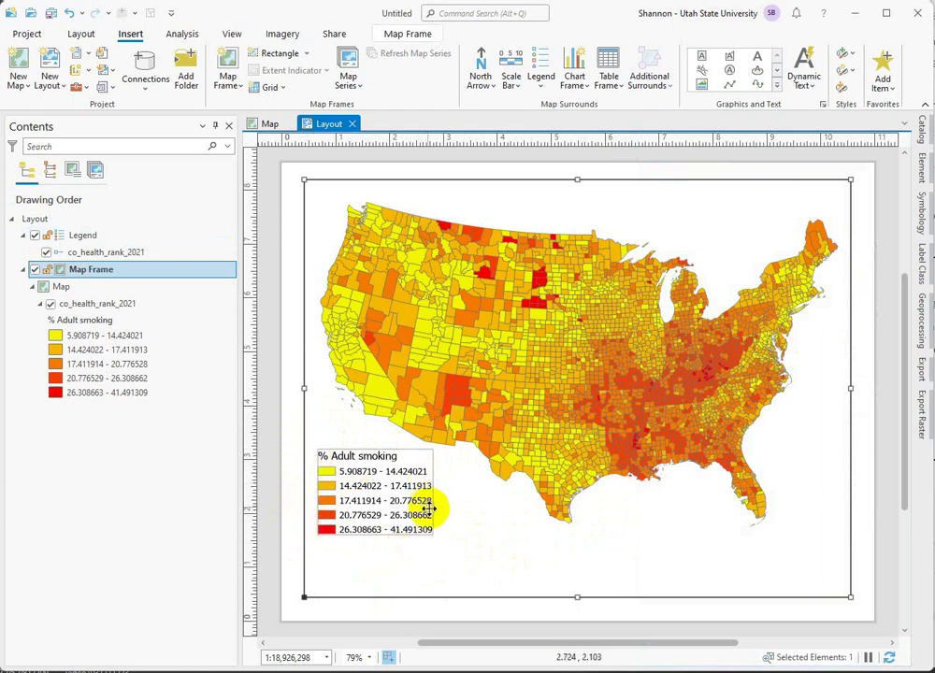
click(376, 497)
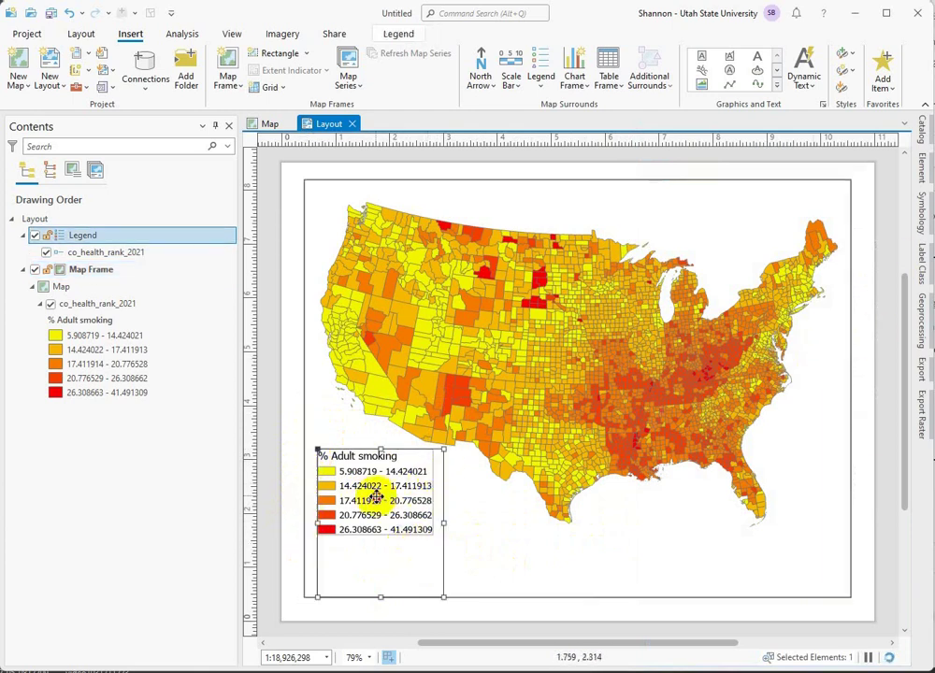
double_click(369, 490)
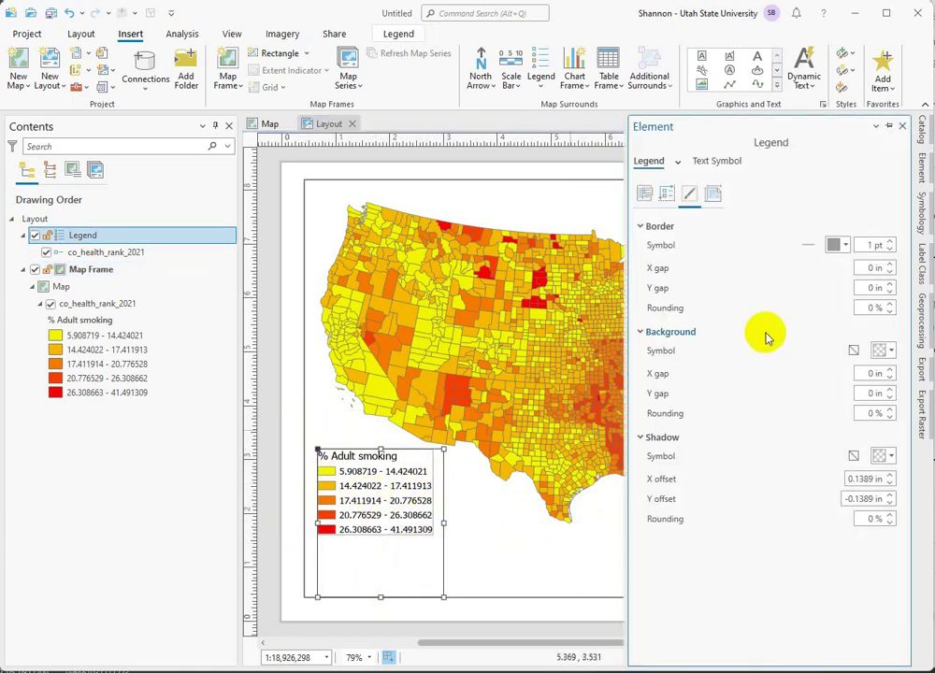
- Pad the legend's 1 pt border with 0.1 in X and Y gaps
click(890, 284)
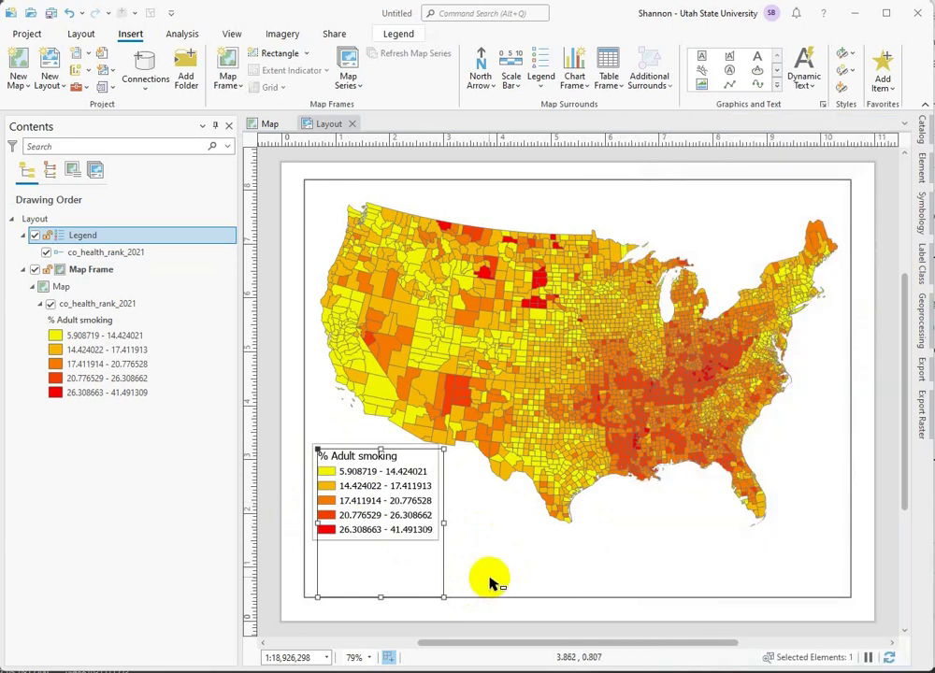
click(483, 568)
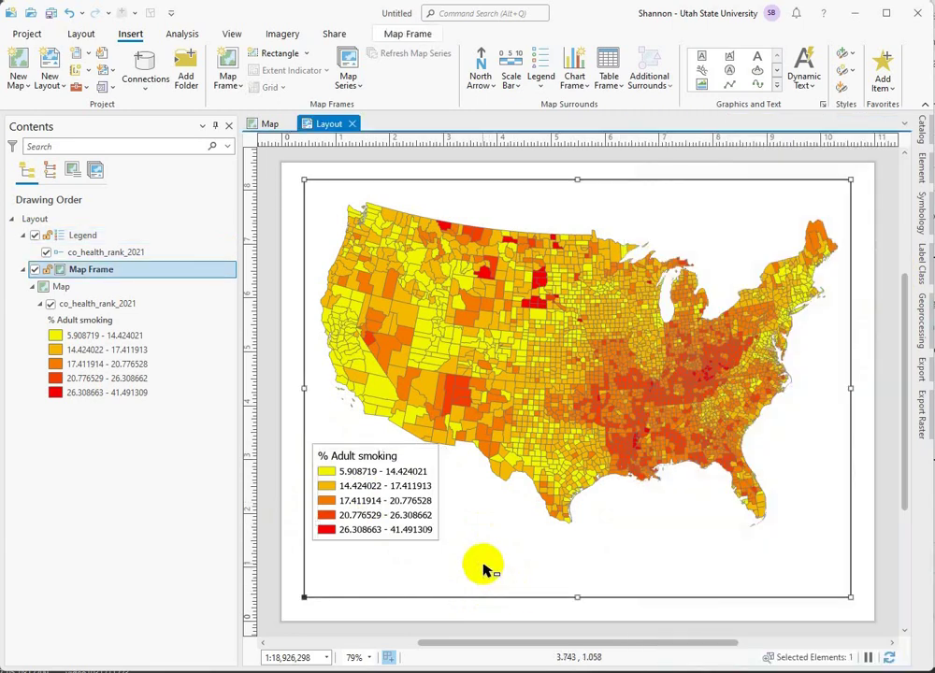
double_click(309, 525)
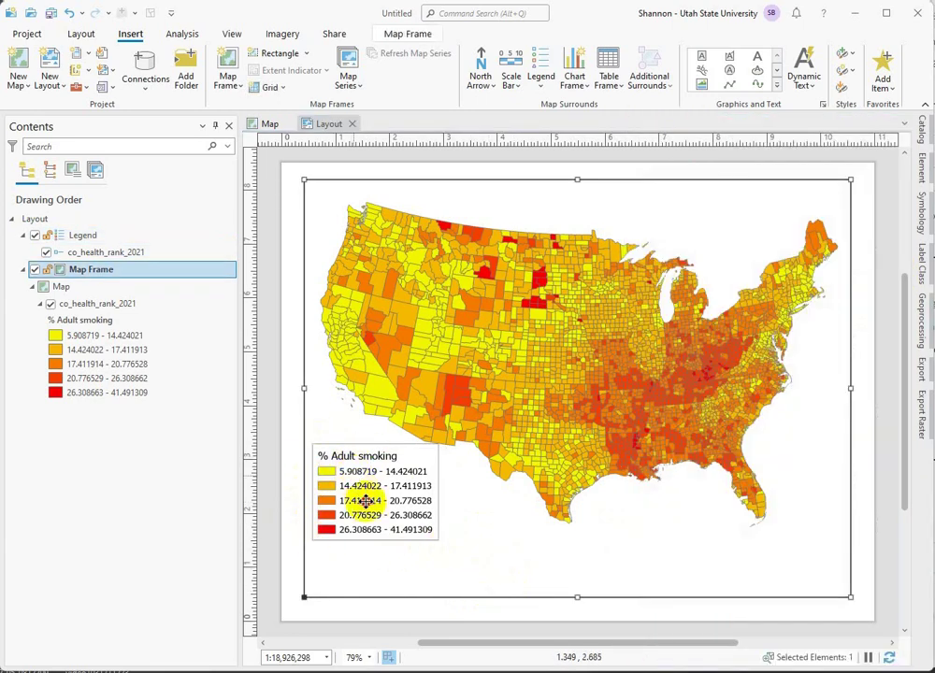
click(366, 493)
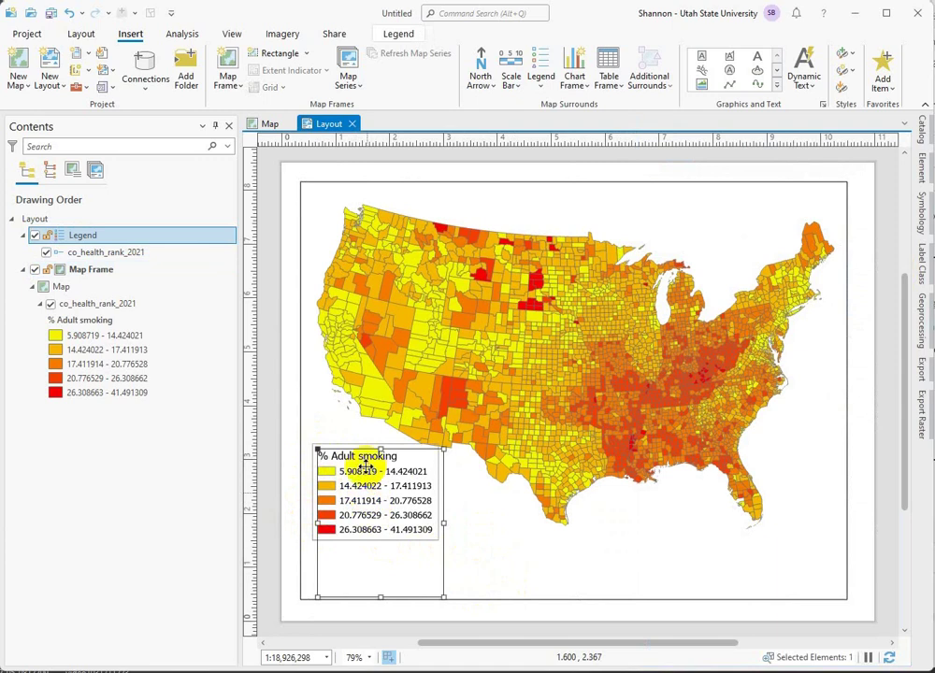
double_click(417, 485)
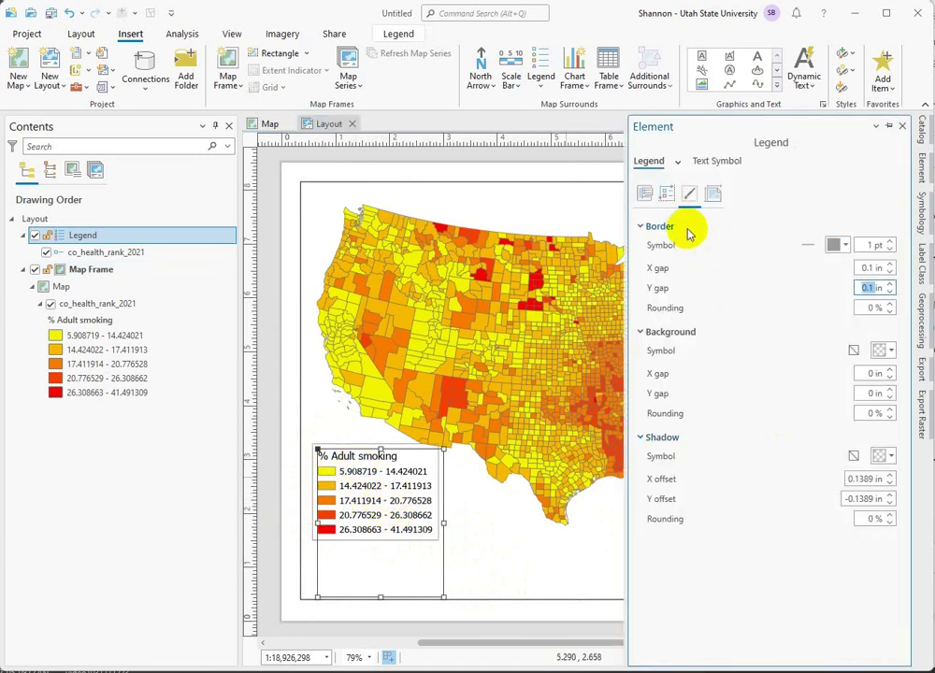
click(712, 195)
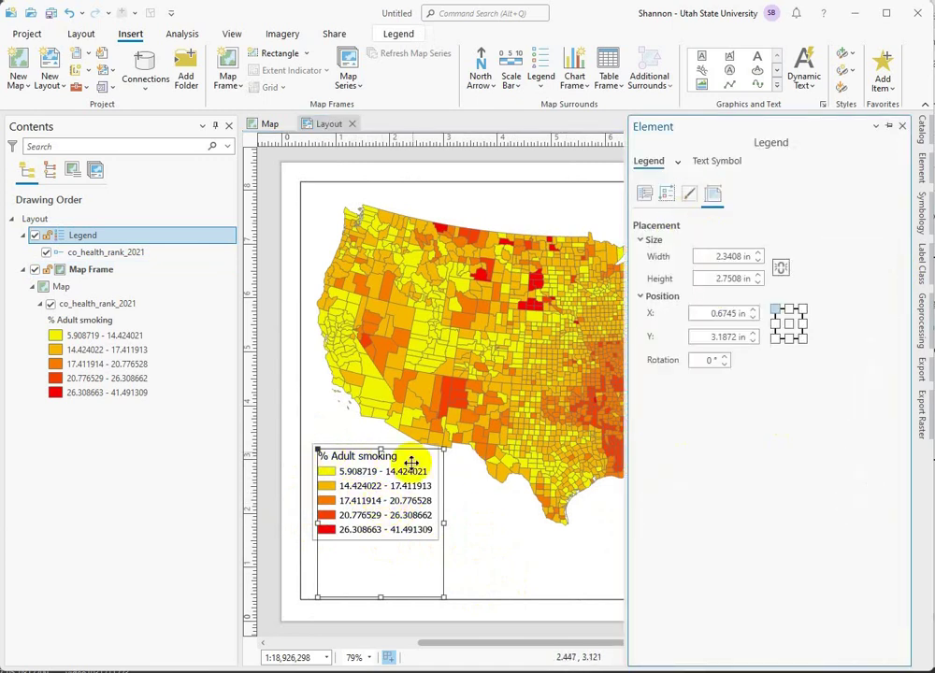
click(718, 162)
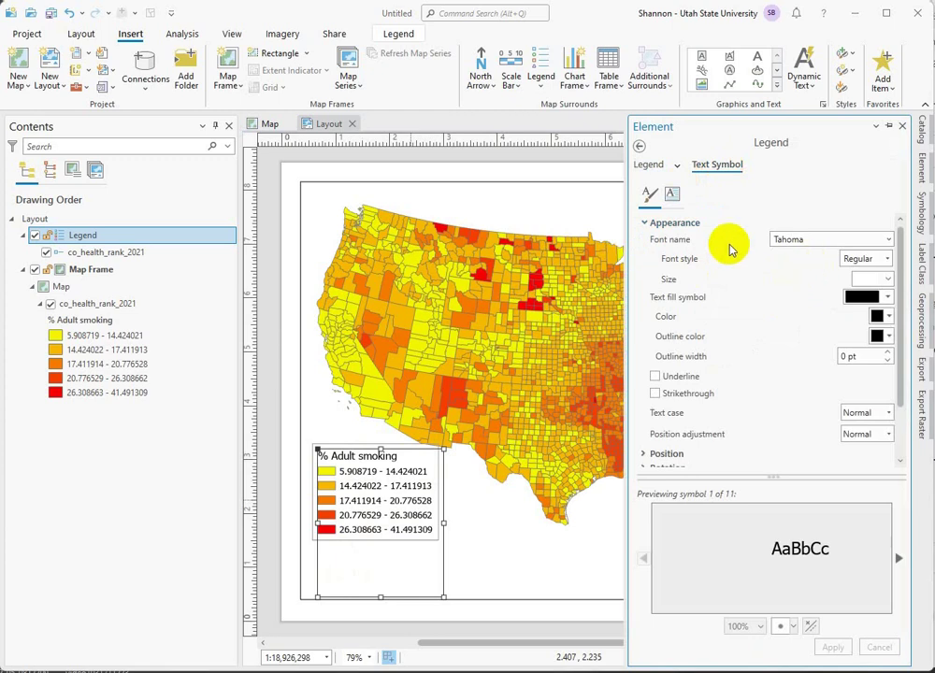
- Change the legend text font from Tahoma to Tw Cen MT and apply it
click(886, 241)
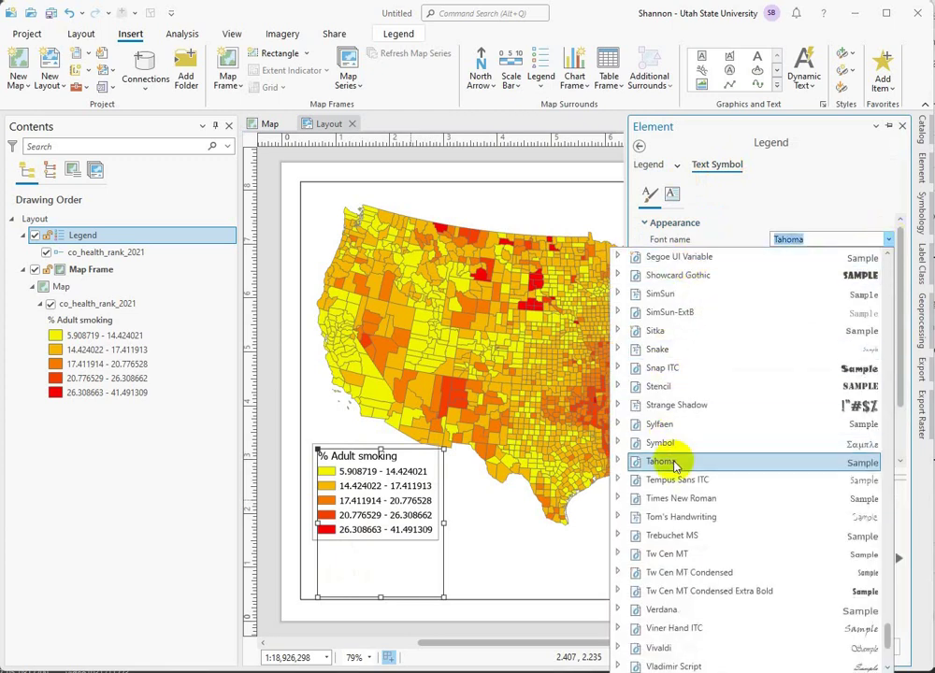
scroll(746, 402, up, 20)
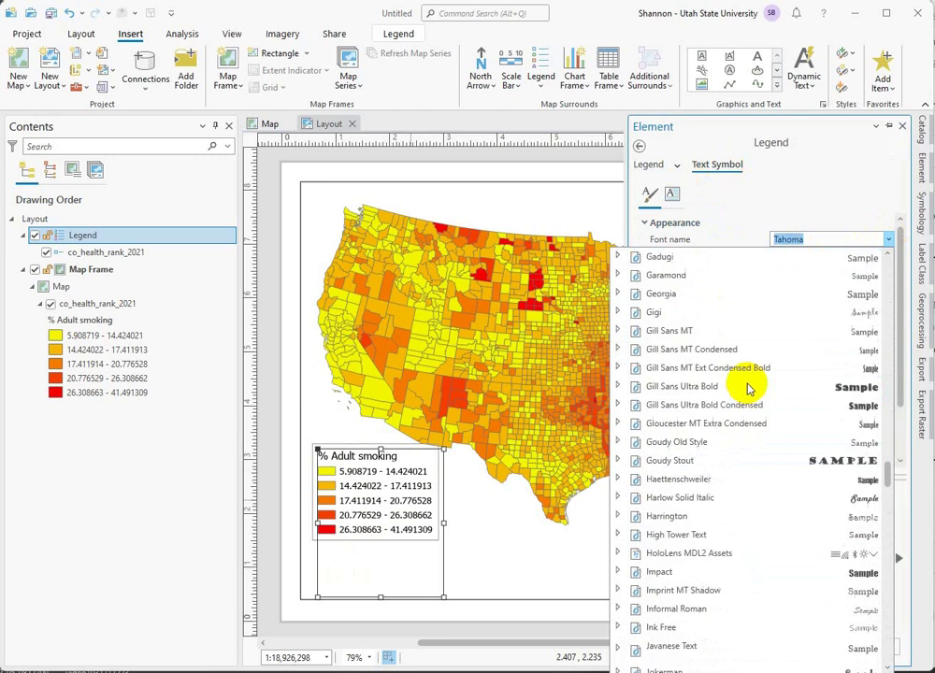
scroll(747, 389, up, 10)
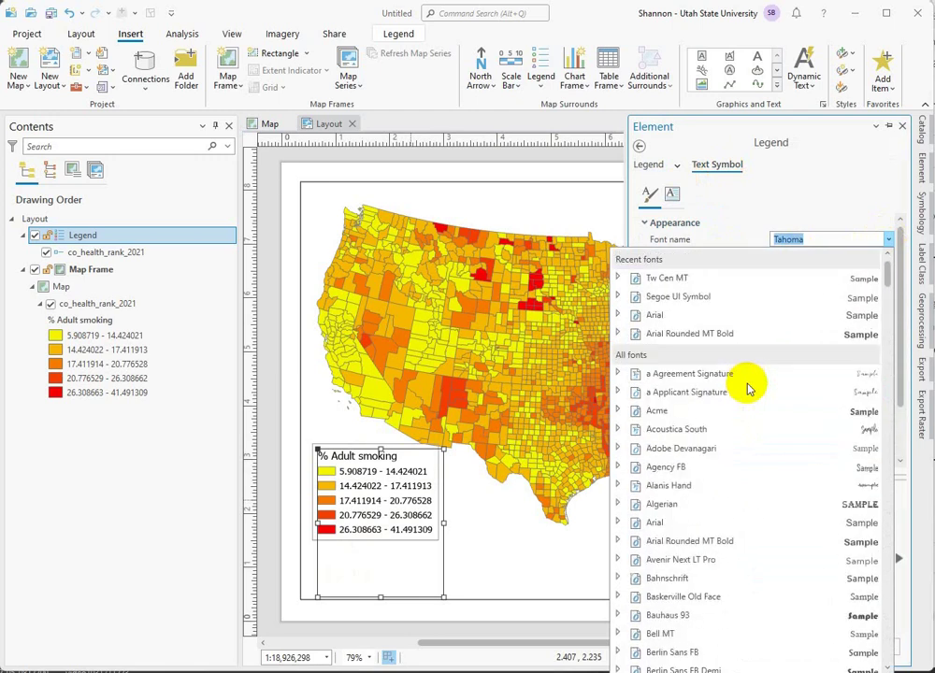
click(659, 275)
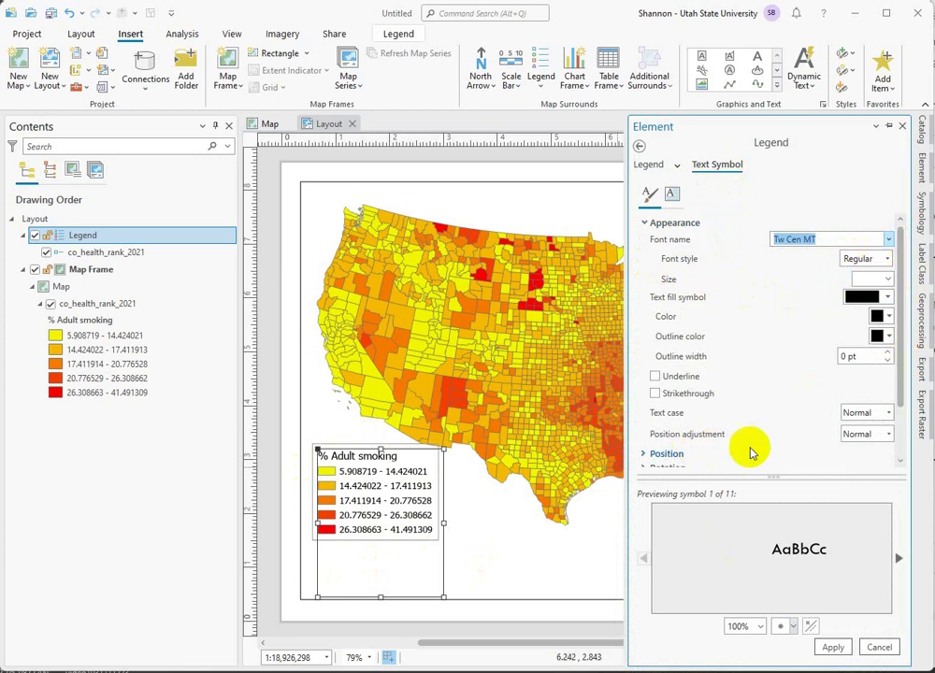
click(831, 647)
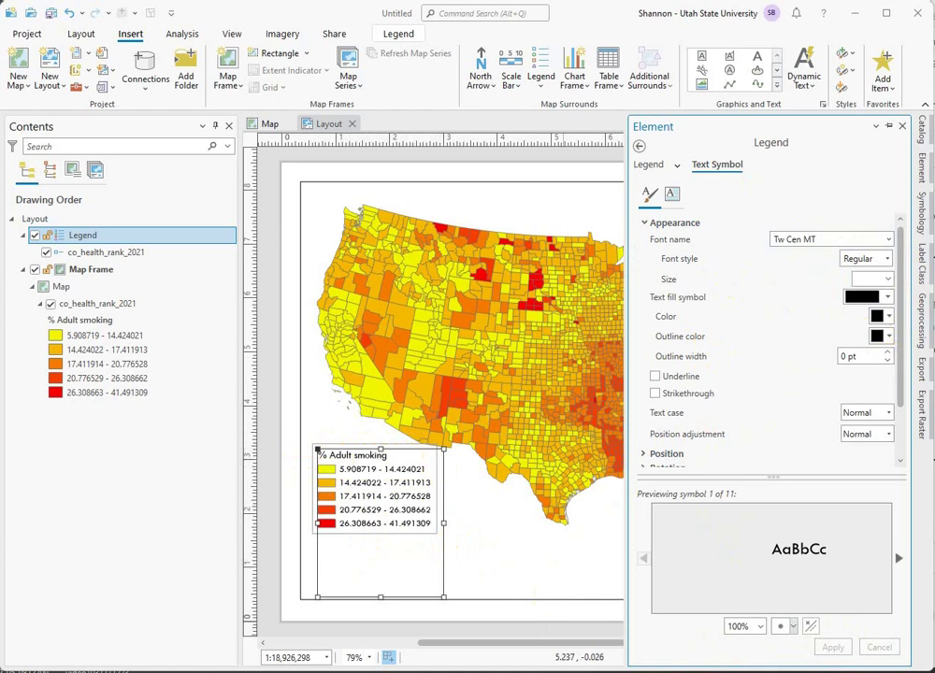
click(649, 164)
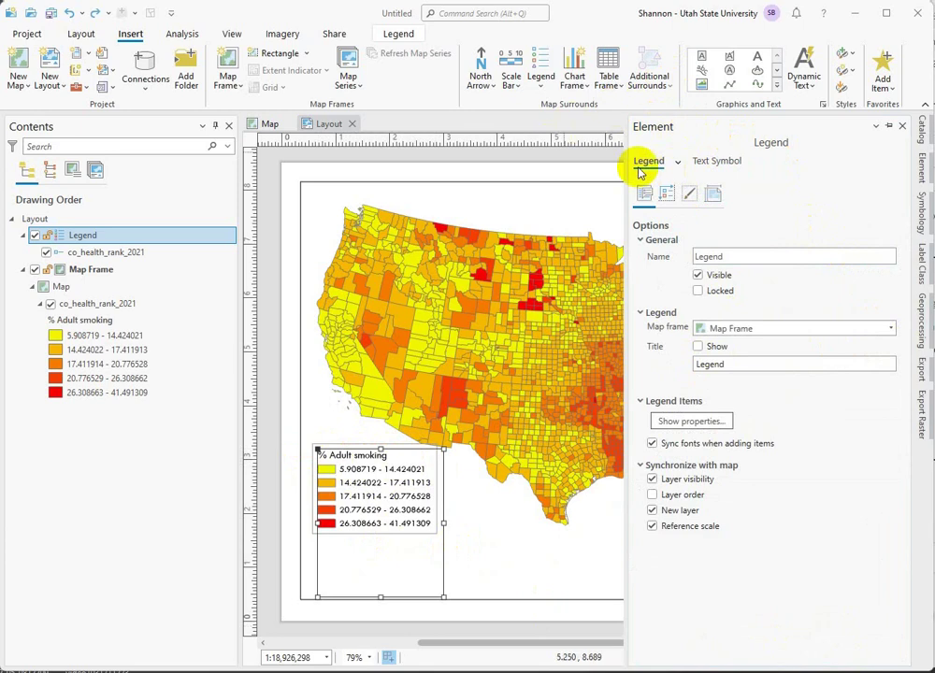
- Format the legend Headings to 20 pt so '% Adult smoking' stands out, and apply
click(680, 164)
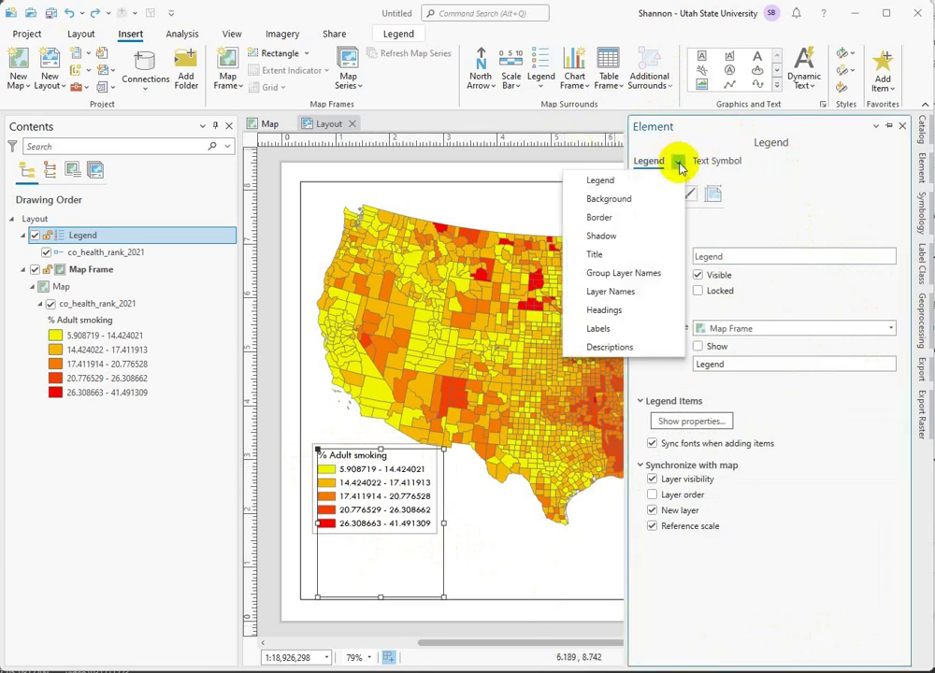
click(784, 182)
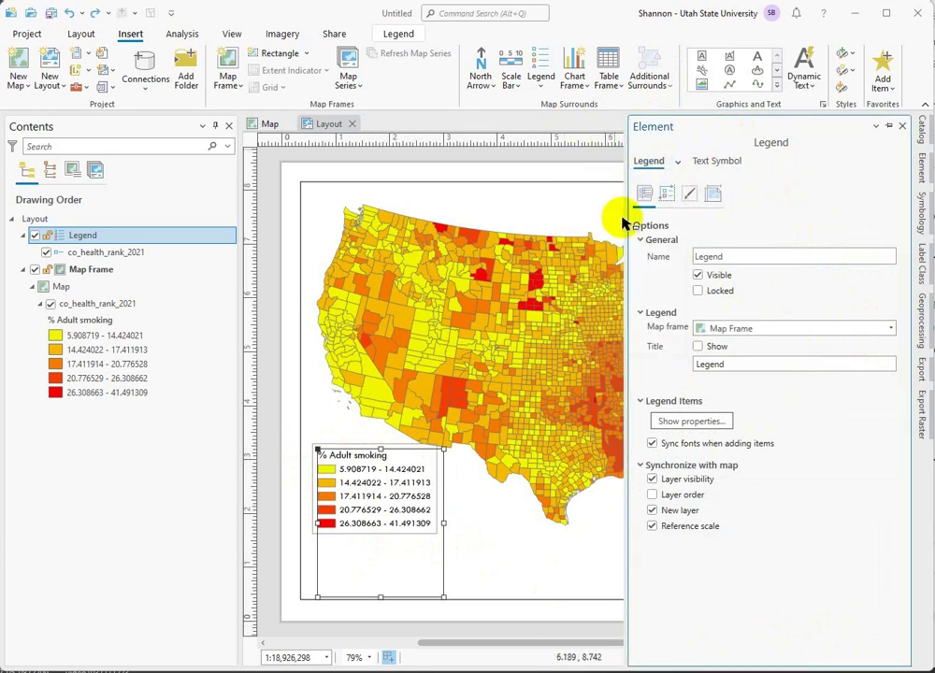
click(666, 422)
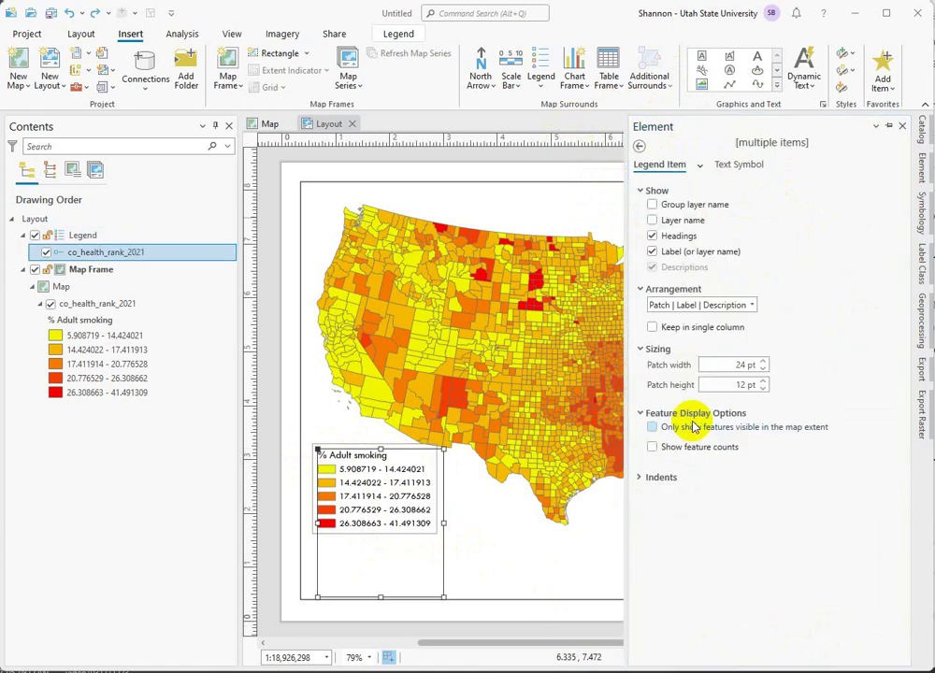
click(700, 168)
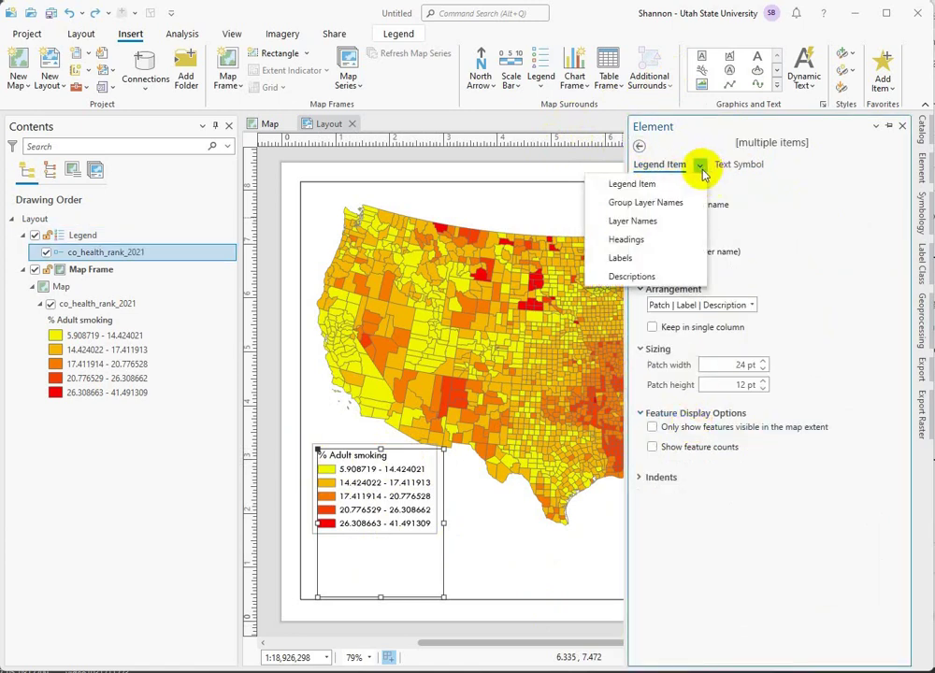
click(651, 242)
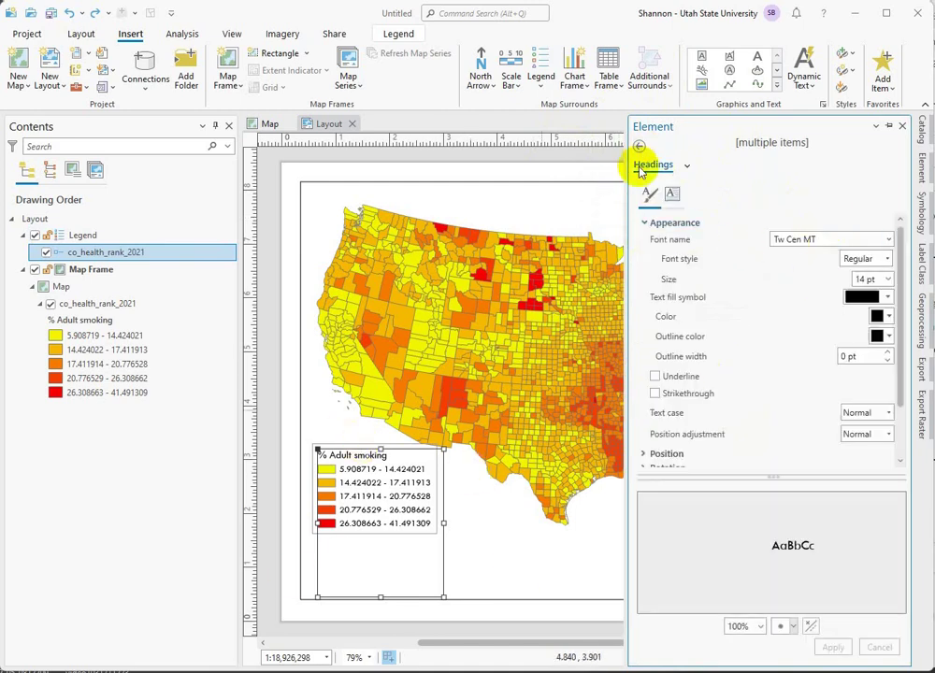
click(888, 279)
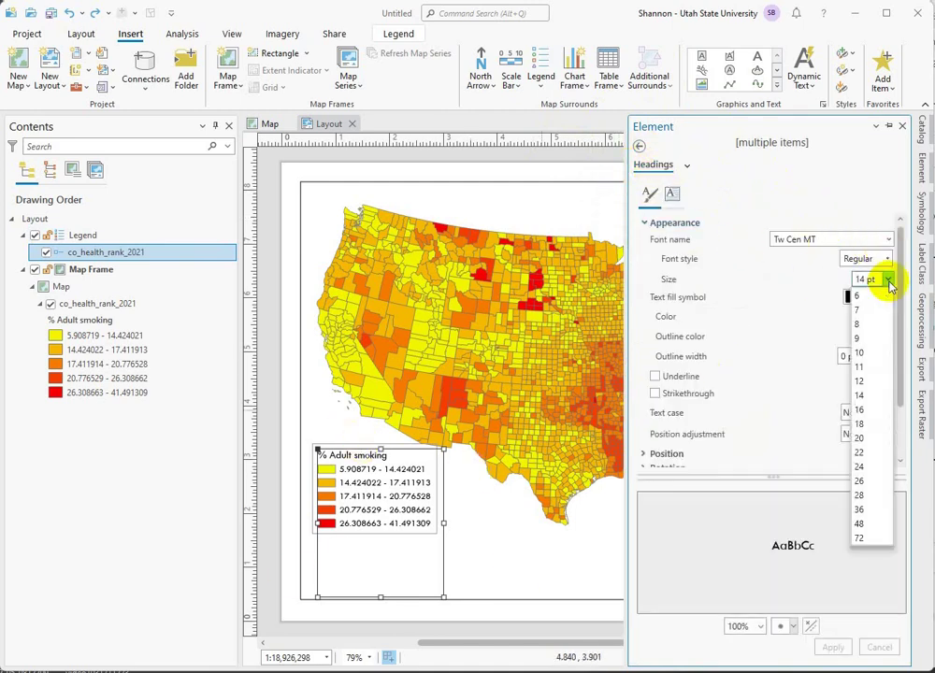
click(865, 441)
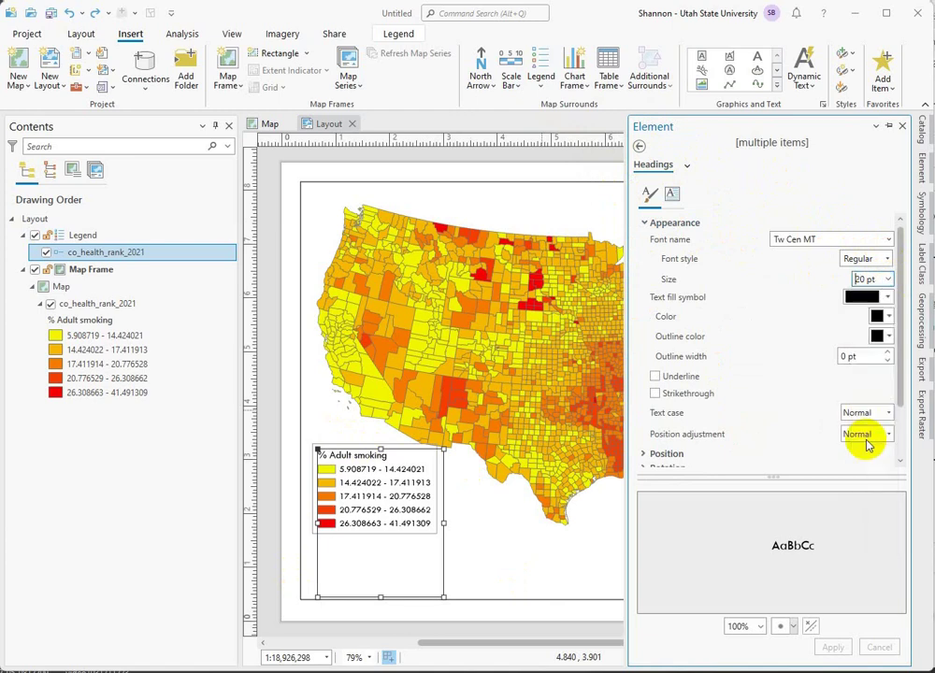
click(835, 647)
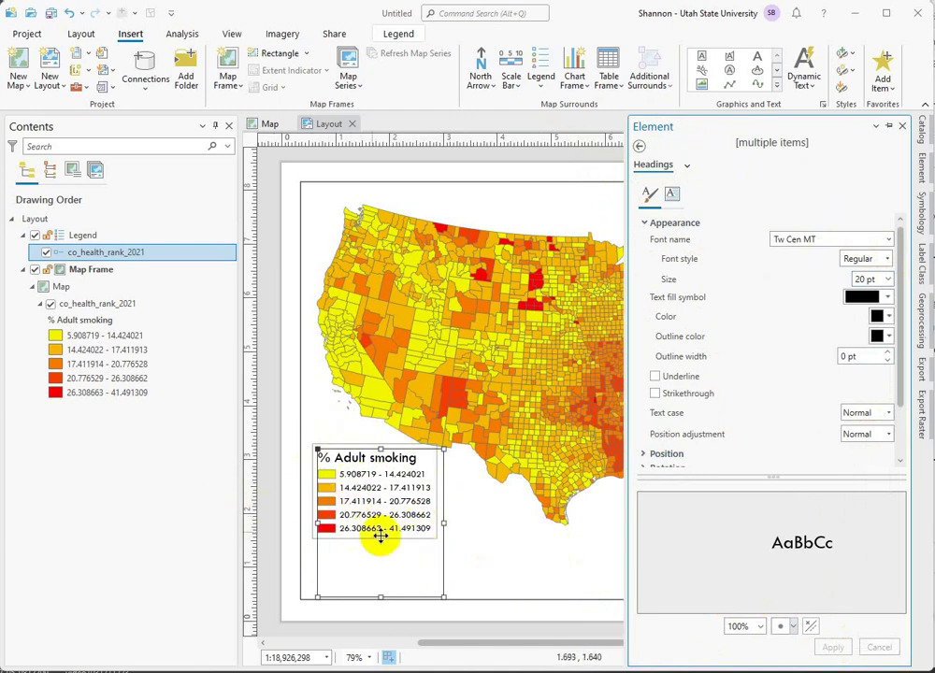
click(902, 125)
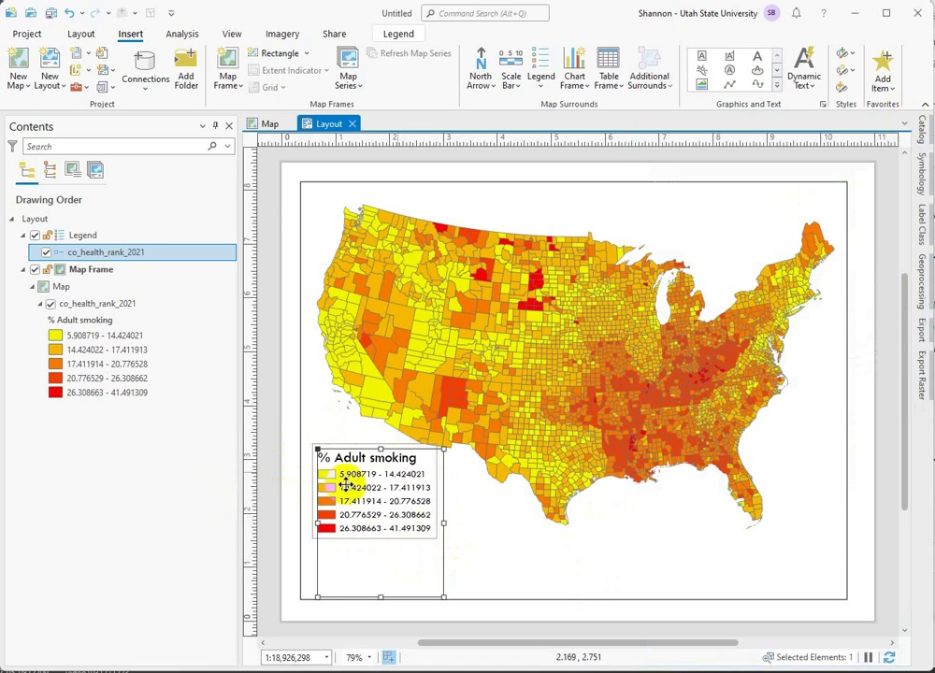
- Format class labels to 1 decimal place (5.9 - 14.4 to 26.4 - 41.5) and drag the legend lower
click(923, 173)
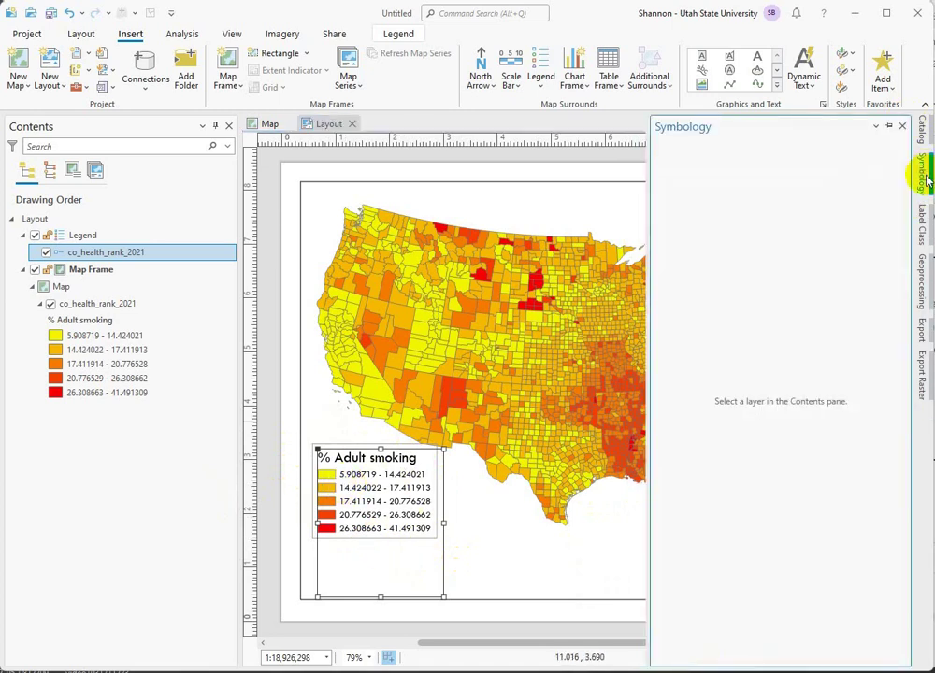
click(762, 154)
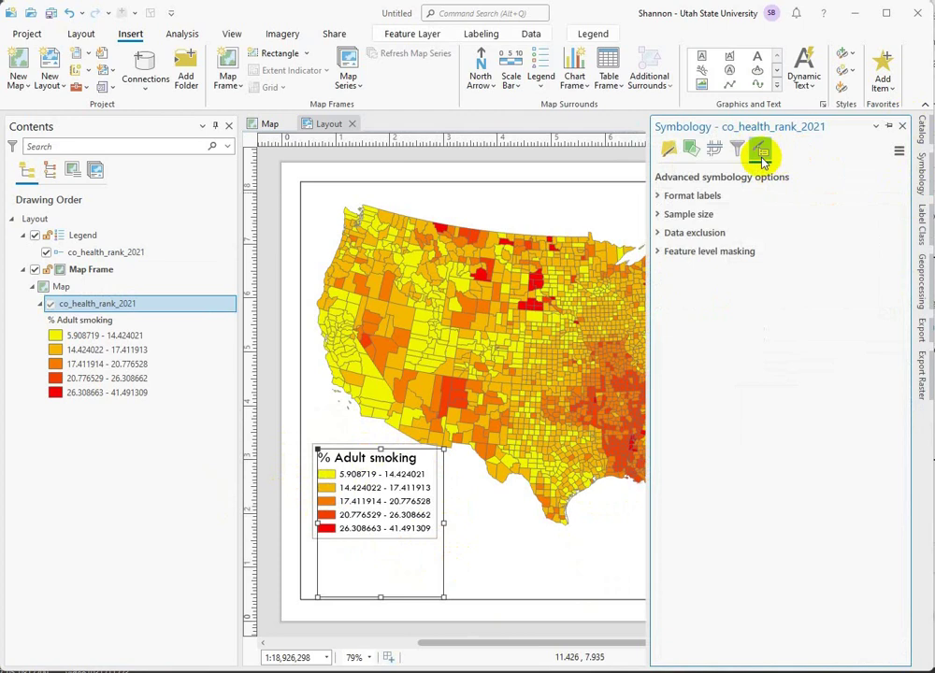
click(661, 198)
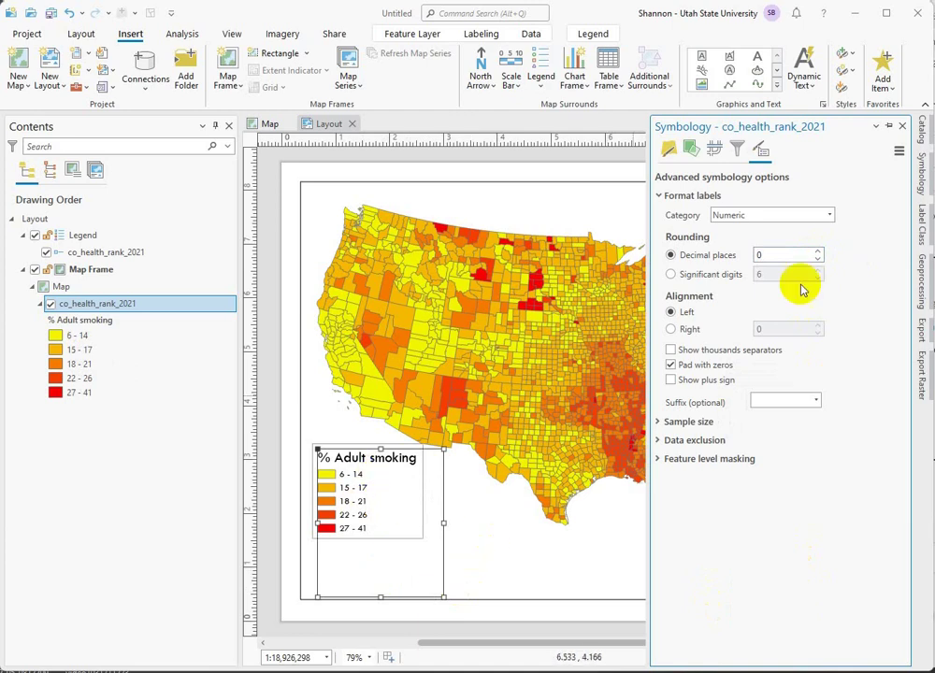
click(670, 274)
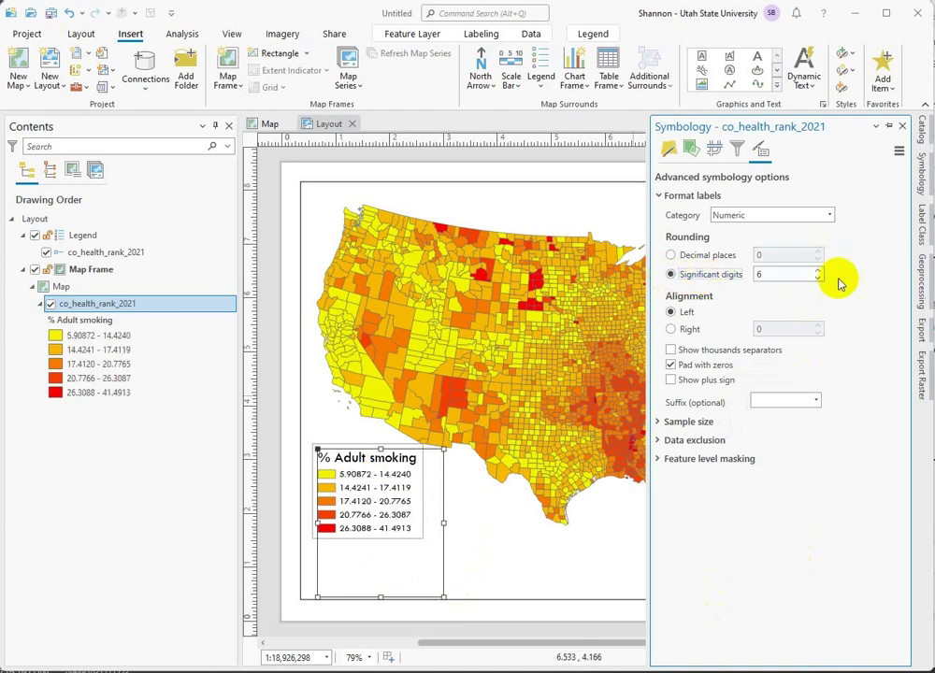
click(818, 277)
click(818, 278)
click(818, 278)
click(818, 277)
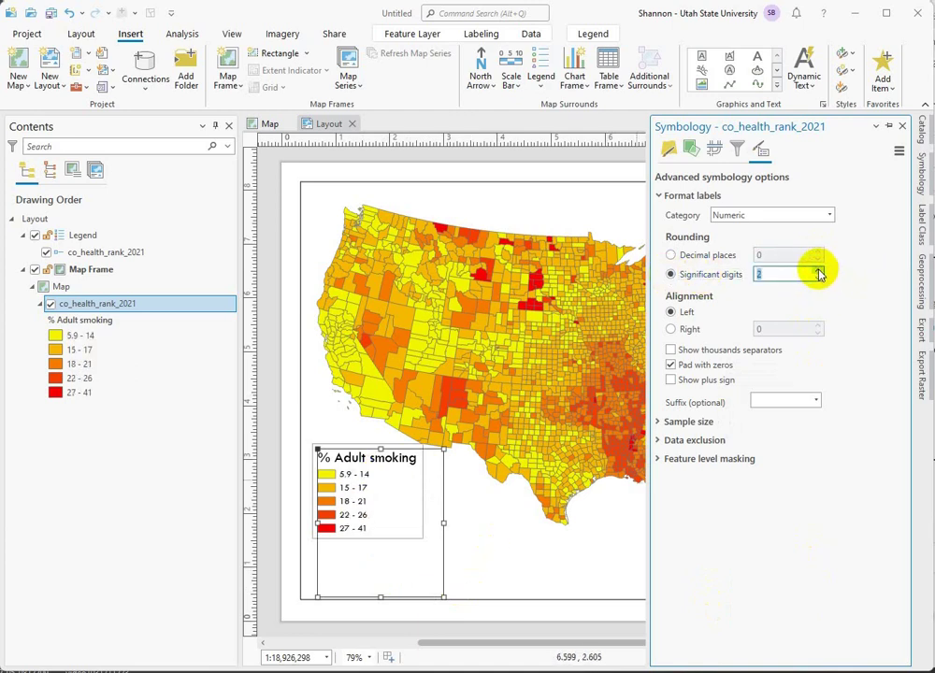
click(819, 270)
click(671, 255)
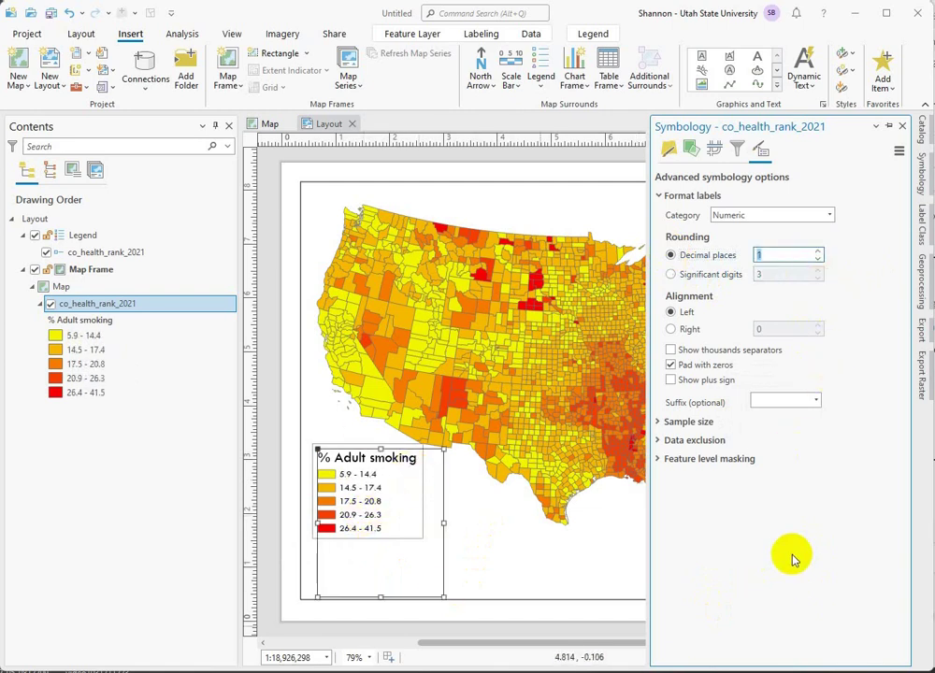
drag(366, 467, 371, 506)
click(540, 537)
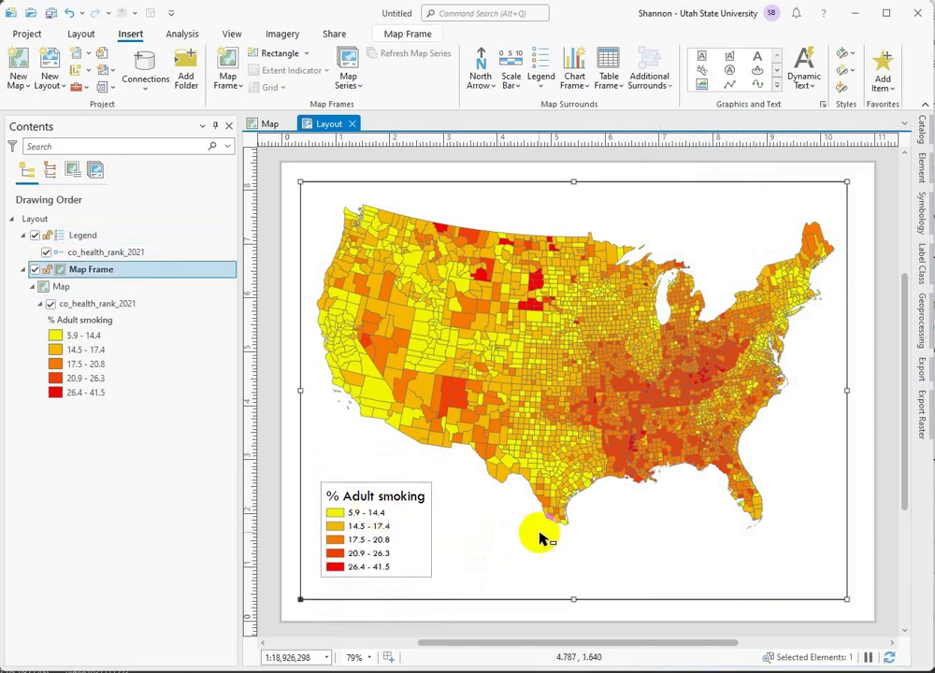